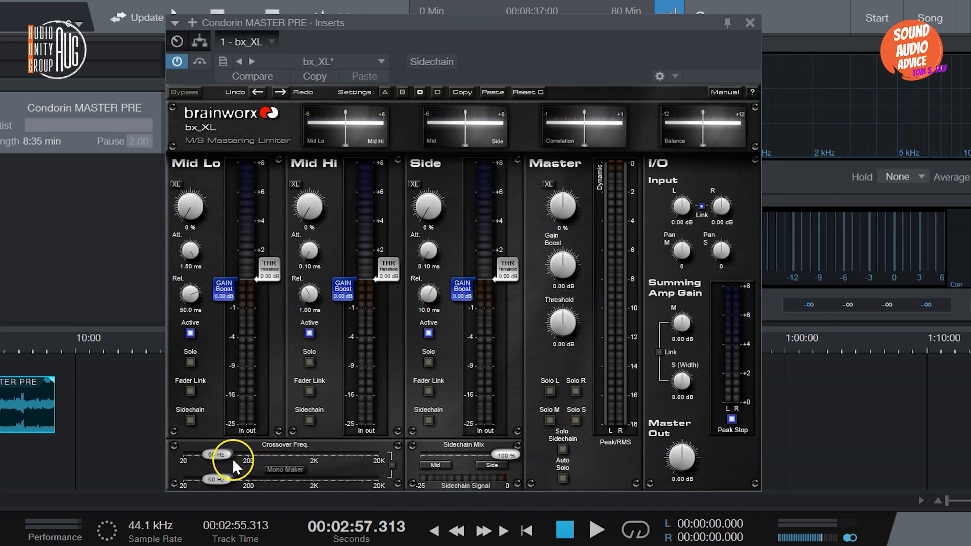
# - Set the upper crossover frequency to 164 Hz, and the Mid Lo band's attack to 0.97 ms and release to 0.06 ms
pyautogui.moveTo(213, 454); pyautogui.dragTo(242, 457)
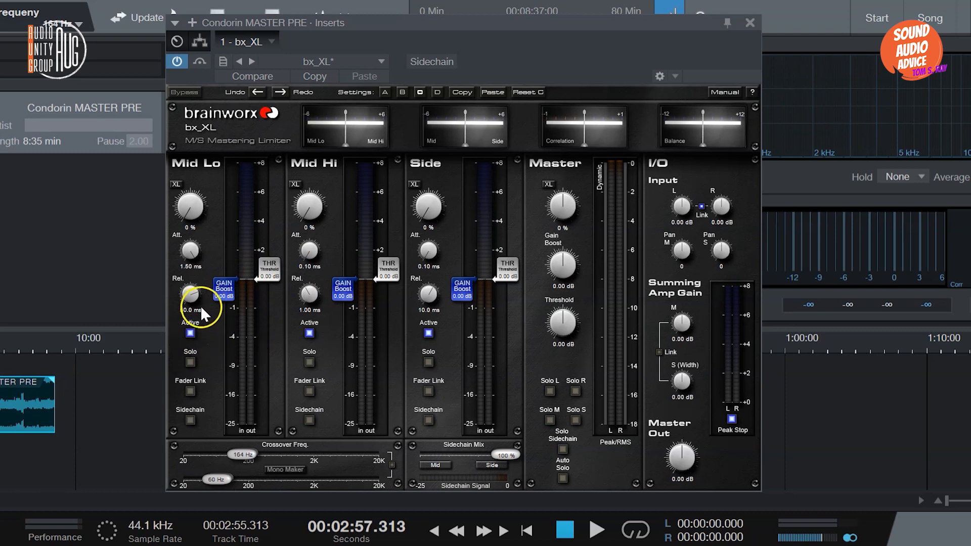
pyautogui.moveTo(201, 309); pyautogui.dragTo(180, 330)
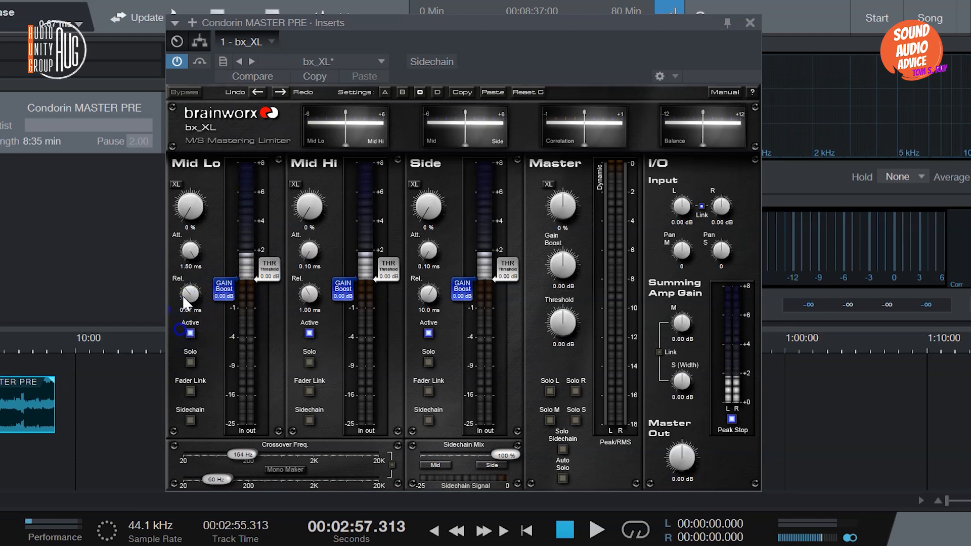
pyautogui.moveTo(184, 256); pyautogui.dragTo(190, 305)
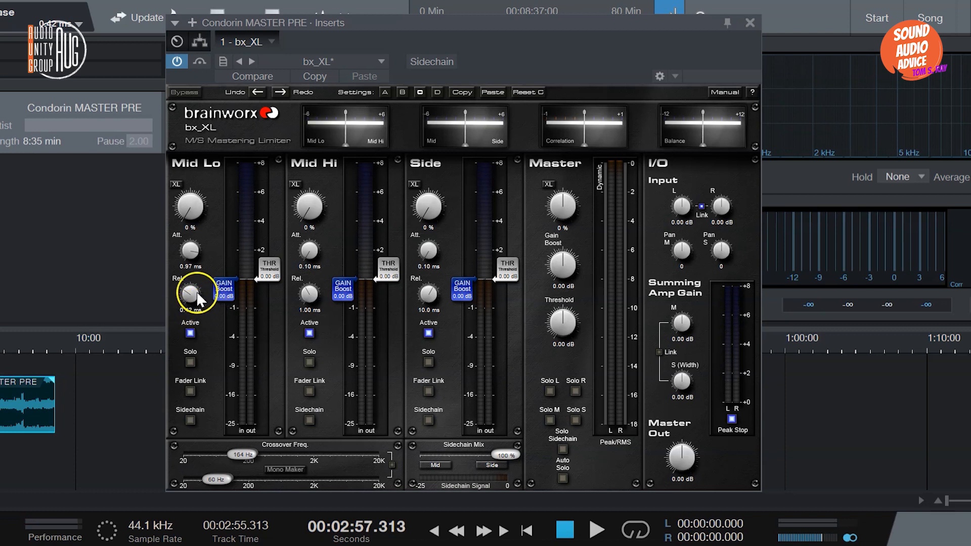
pyautogui.moveTo(196, 294); pyautogui.dragTo(194, 308)
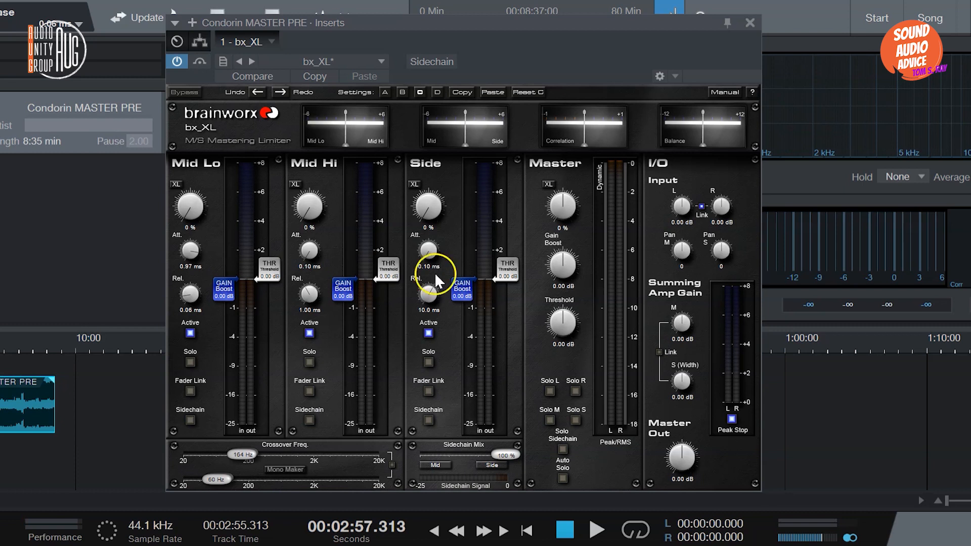
# - Solo the Side band and listen to it in short playback passes
pyautogui.click(429, 362)
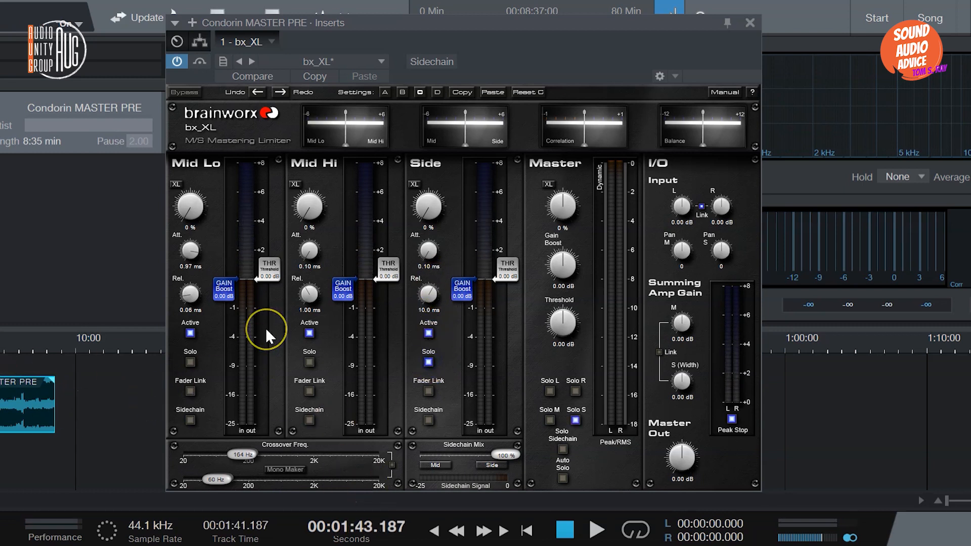
pyautogui.press('space')
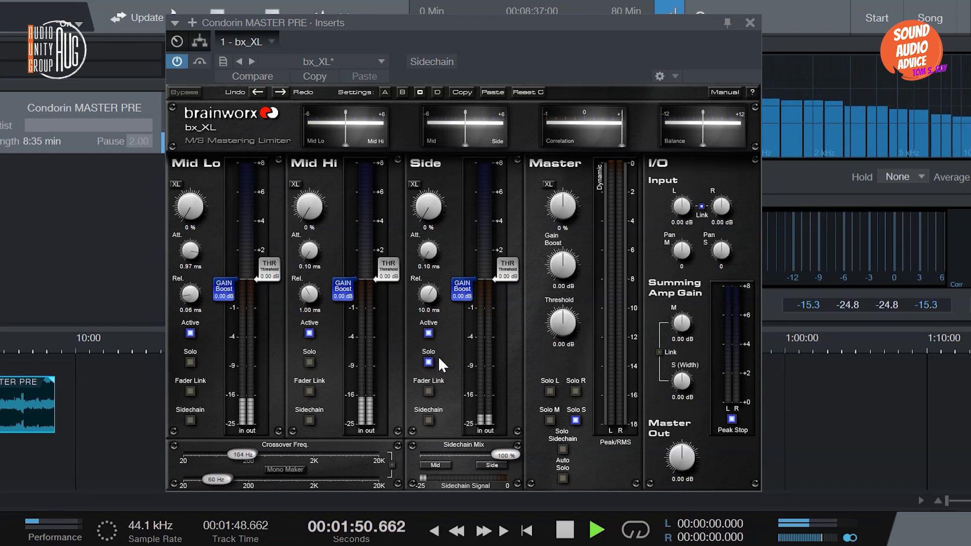
pyautogui.press('space')
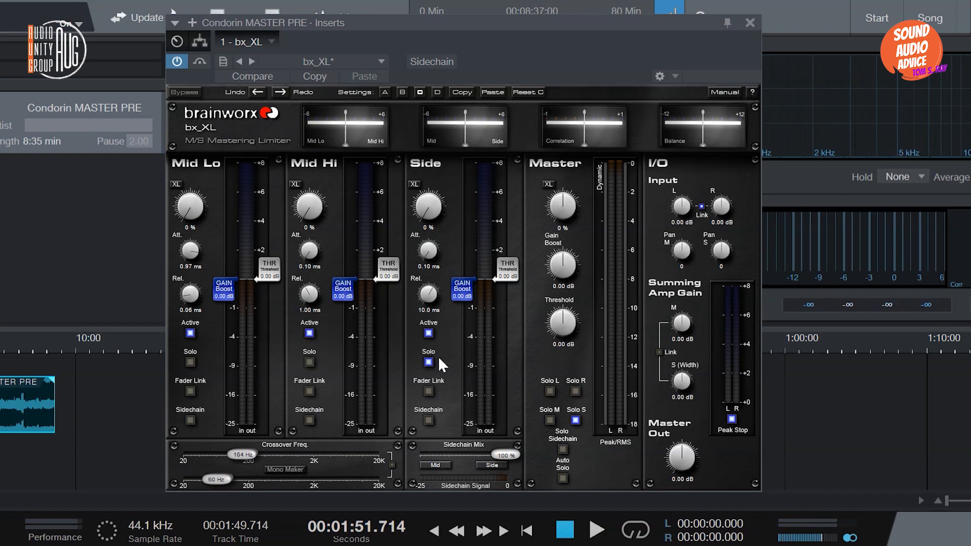
pyautogui.press('space')
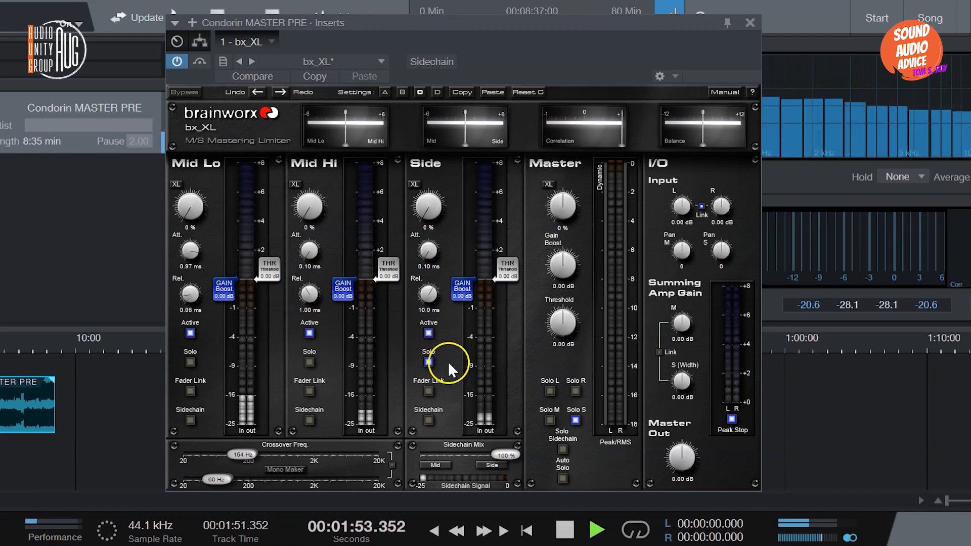
pyautogui.press('space')
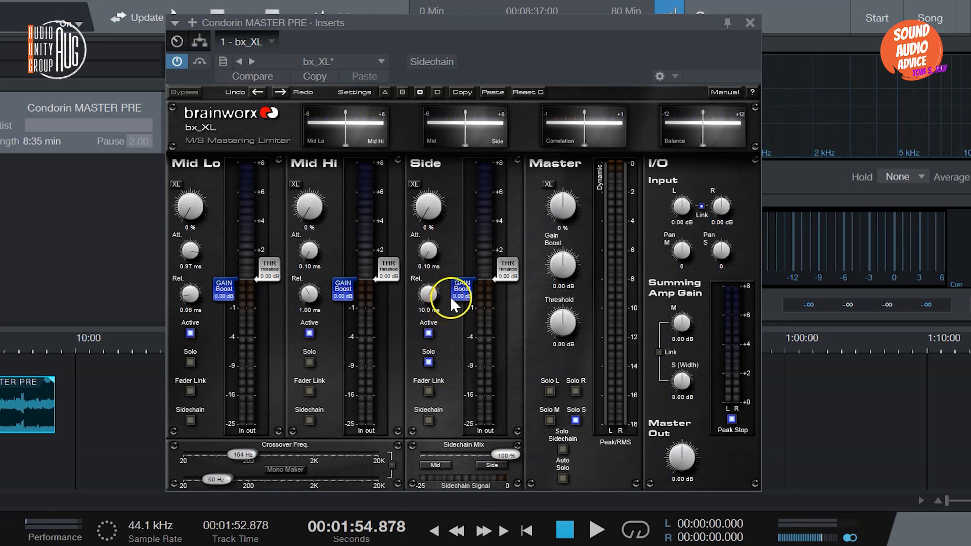
# - Solo the Mid Lo band instead and play the track to hear the low mid content alone
pyautogui.click(190, 361)
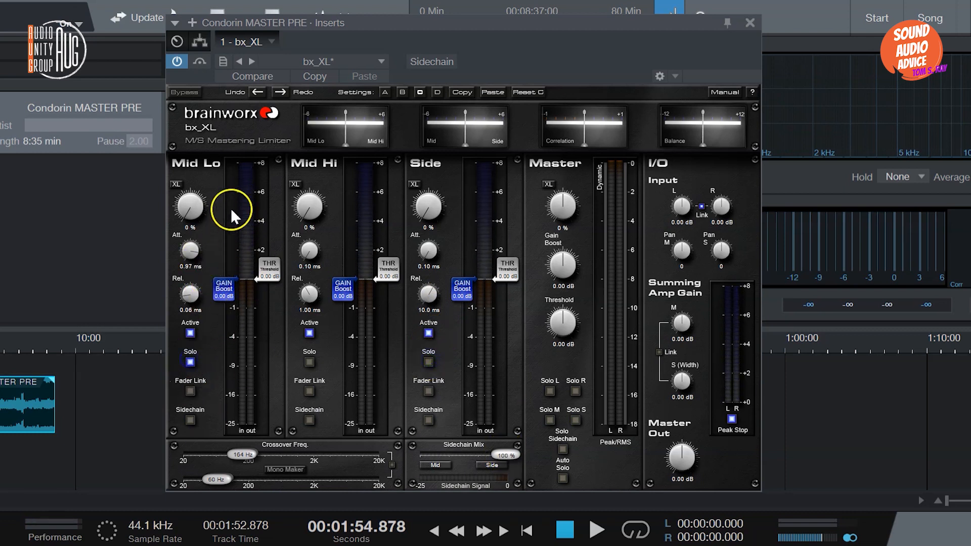
pyautogui.press('space')
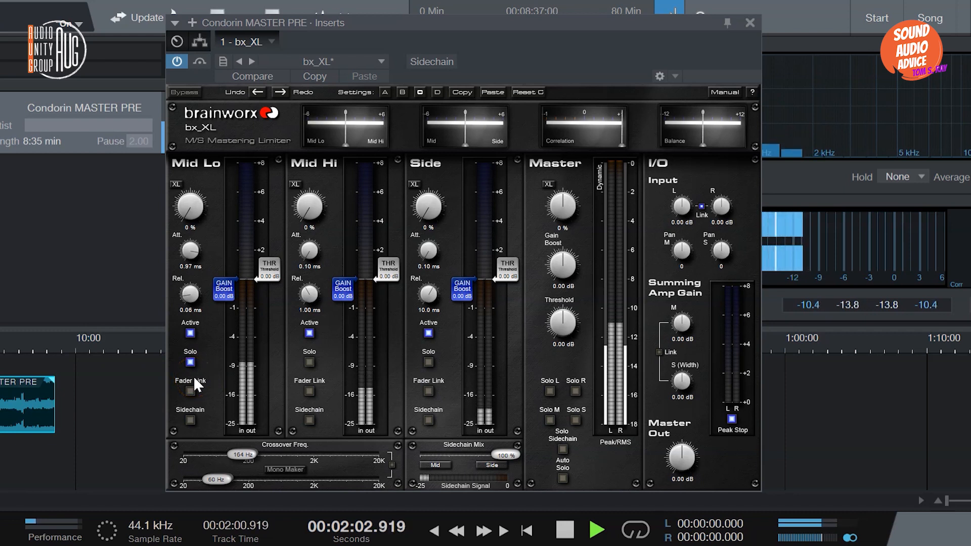
pyautogui.press('space')
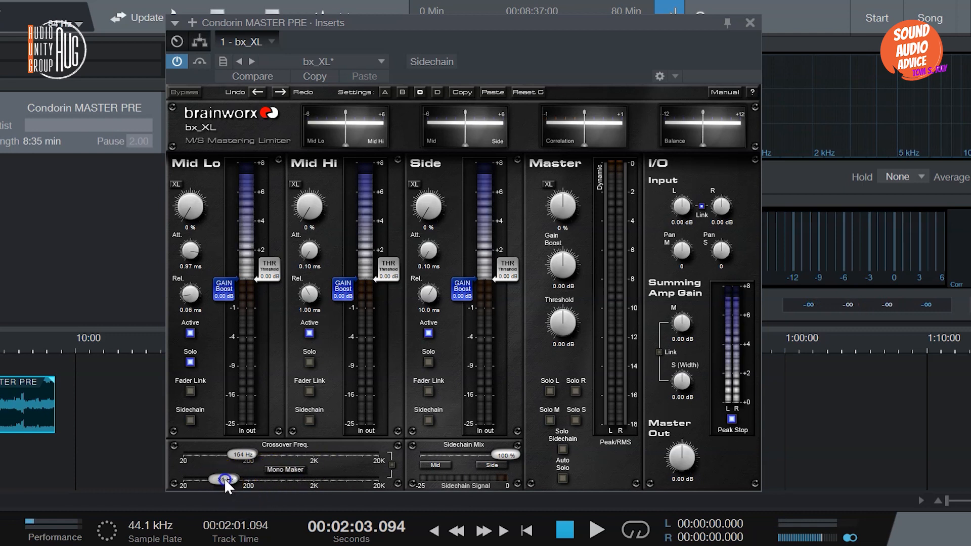
# - Set the Mono Maker frequency to 216 Hz and leave the sidechain enabled only on the Mid Hi band
pyautogui.moveTo(224, 478); pyautogui.dragTo(254, 480)
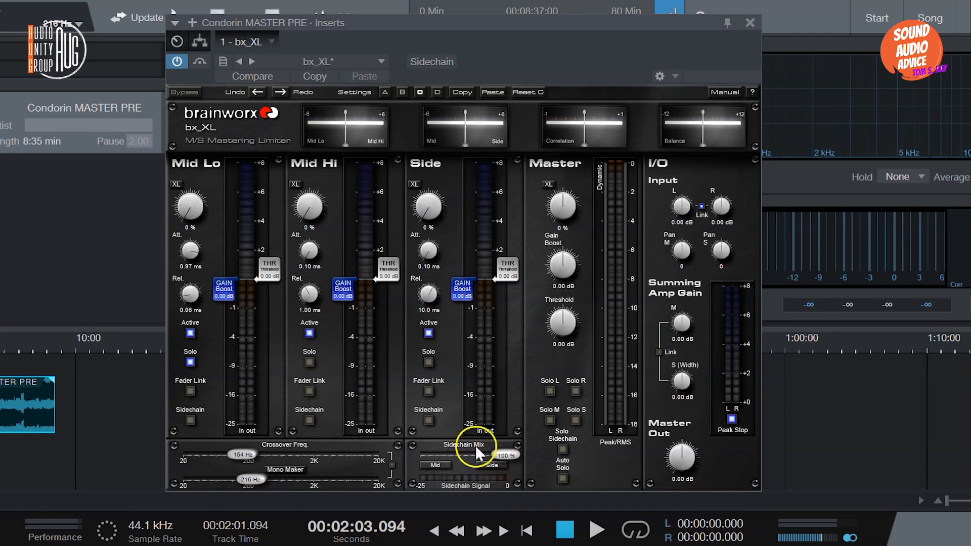
pyautogui.click(193, 421)
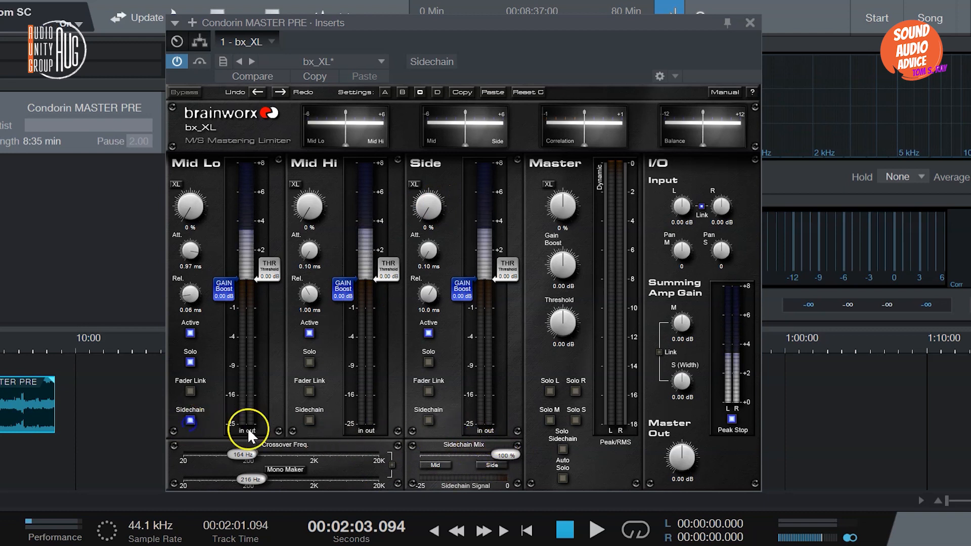
pyautogui.click(309, 420)
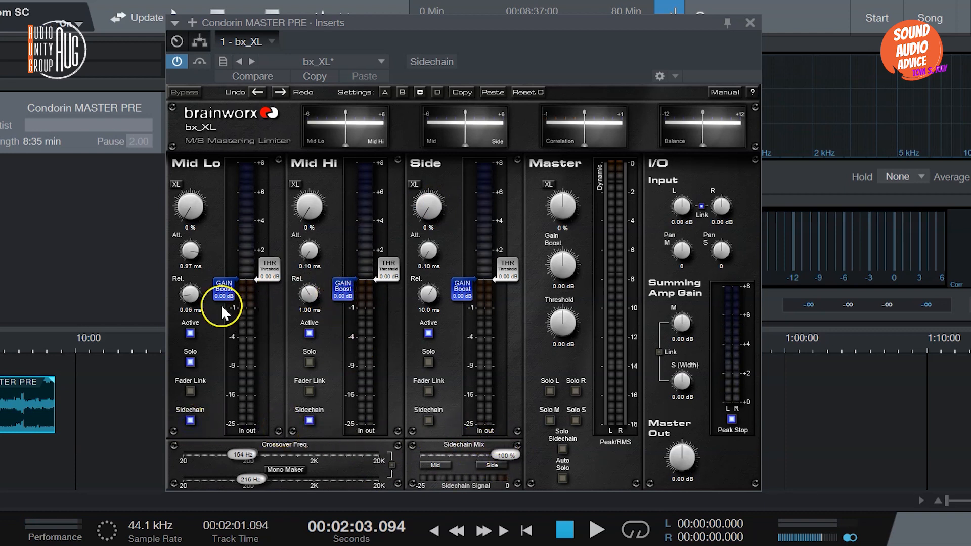
pyautogui.click(428, 418)
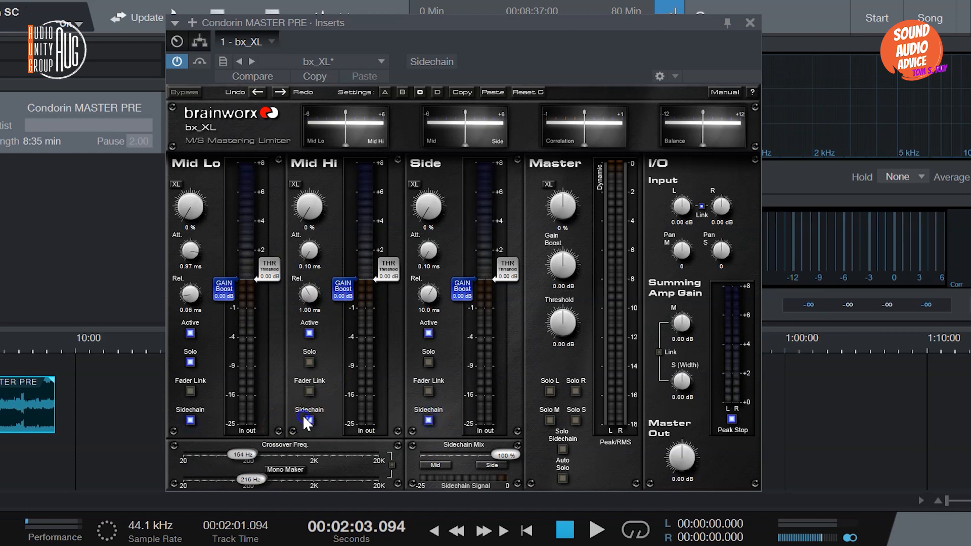
pyautogui.click(190, 420)
pyautogui.click(427, 420)
pyautogui.moveTo(195, 211); pyautogui.dragTo(194, 181)
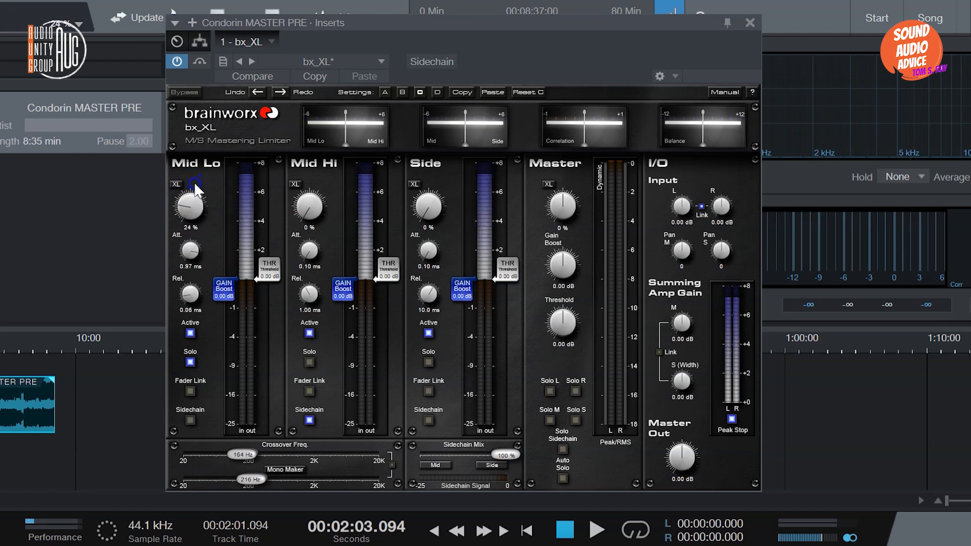
pyautogui.moveTo(305, 212); pyautogui.dragTo(308, 172)
pyautogui.moveTo(427, 209)
pyautogui.mouseDown()
pyautogui.moveTo(430, 185)
pyautogui.moveTo(427, 194)
pyautogui.mouseUp()
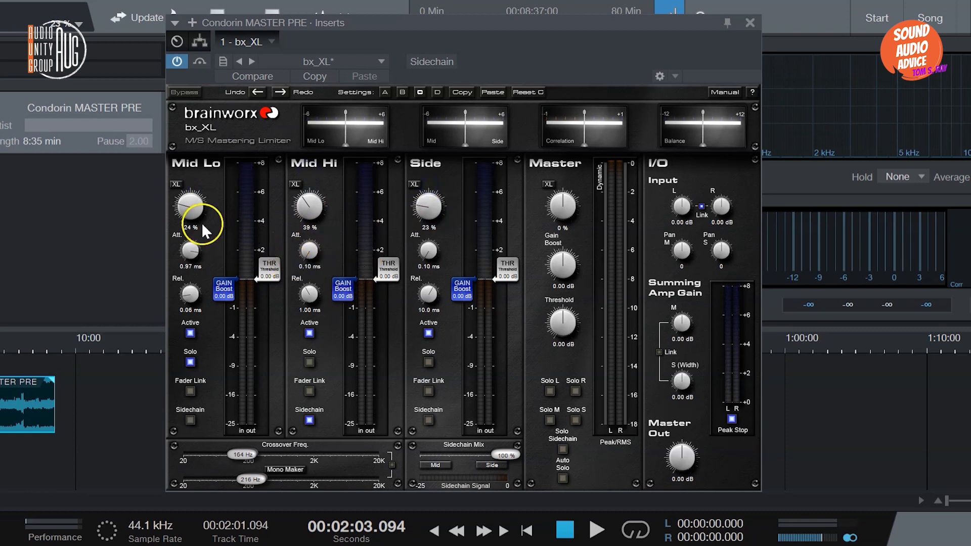
pyautogui.moveTo(201, 222); pyautogui.dragTo(189, 257)
pyautogui.moveTo(311, 208); pyautogui.dragTo(311, 240)
pyautogui.moveTo(429, 207); pyautogui.dragTo(420, 280)
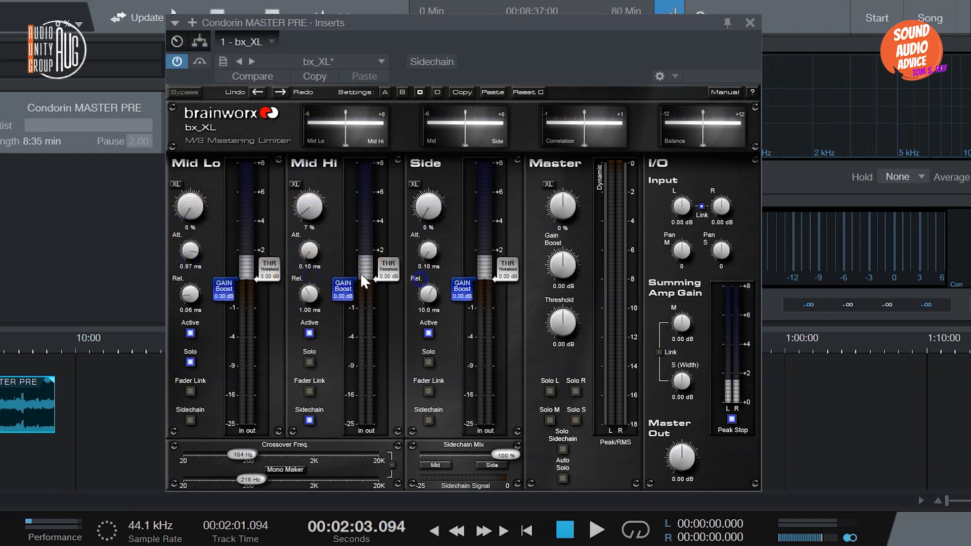
pyautogui.moveTo(314, 210); pyautogui.dragTo(313, 231)
# - Play the track, turn off the Mid Lo solo, and set the Mid Lo XL amount to 40 %
pyautogui.press('space')
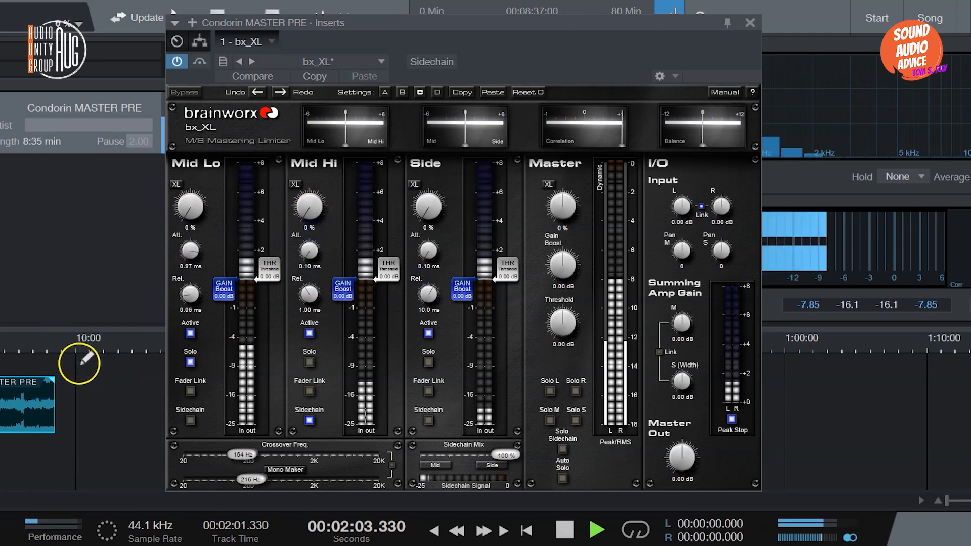
pyautogui.click(191, 362)
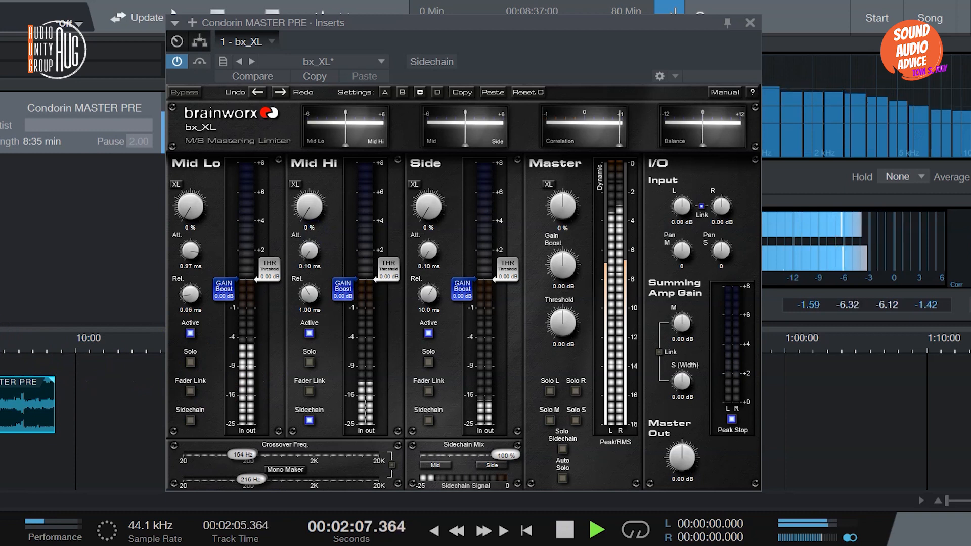
pyautogui.scroll(3, 1, 348)
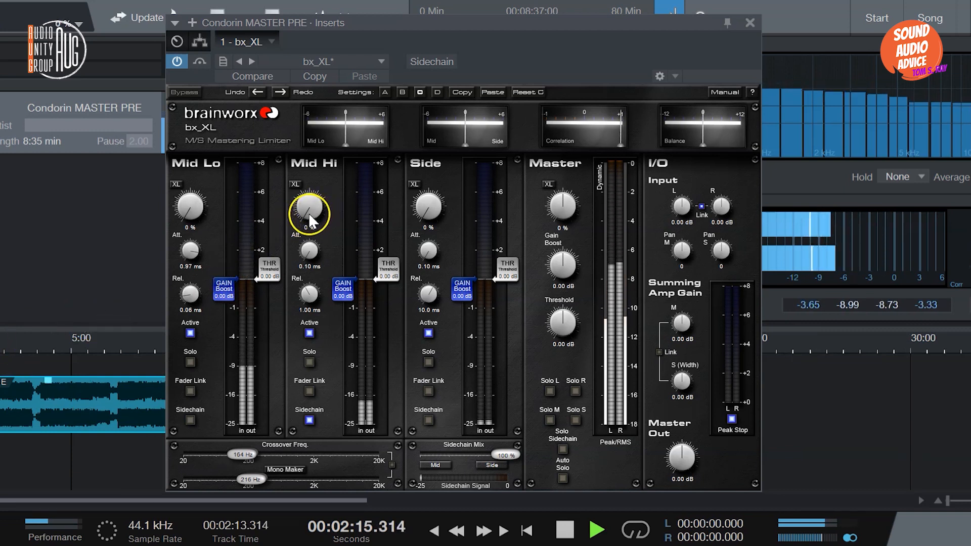
pyautogui.moveTo(190, 205); pyautogui.dragTo(183, 157)
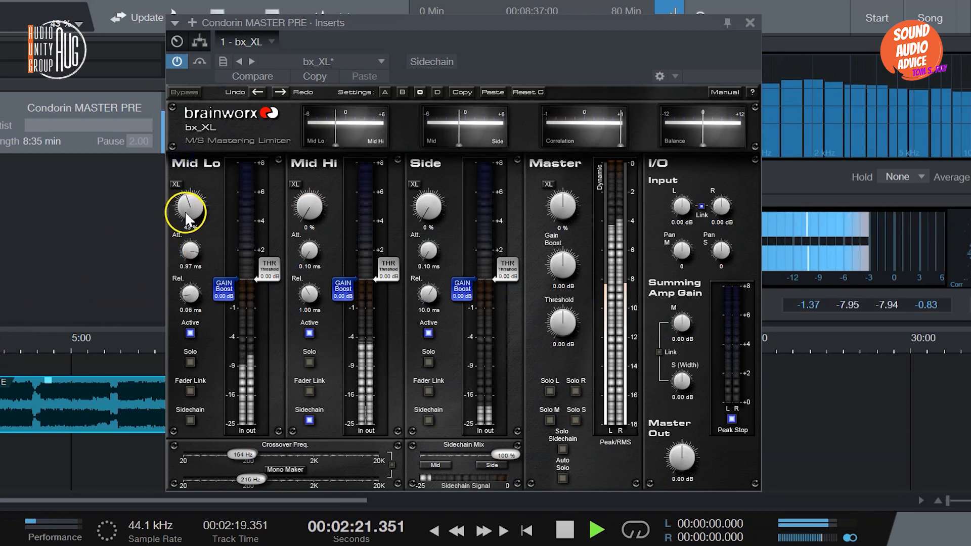
pyautogui.moveTo(184, 211)
pyautogui.mouseDown()
pyautogui.moveTo(195, 165)
pyautogui.moveTo(185, 214)
pyautogui.mouseUp()
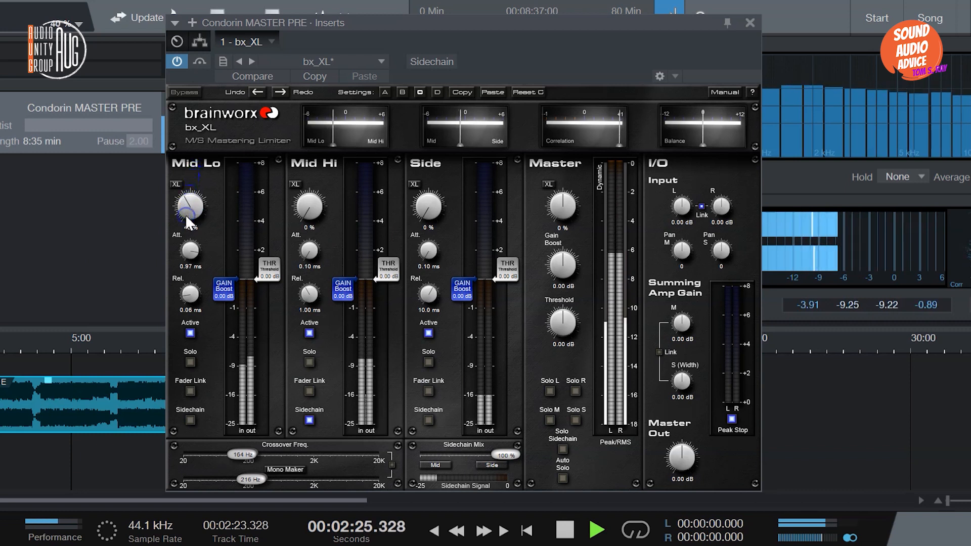
pyautogui.press('space')
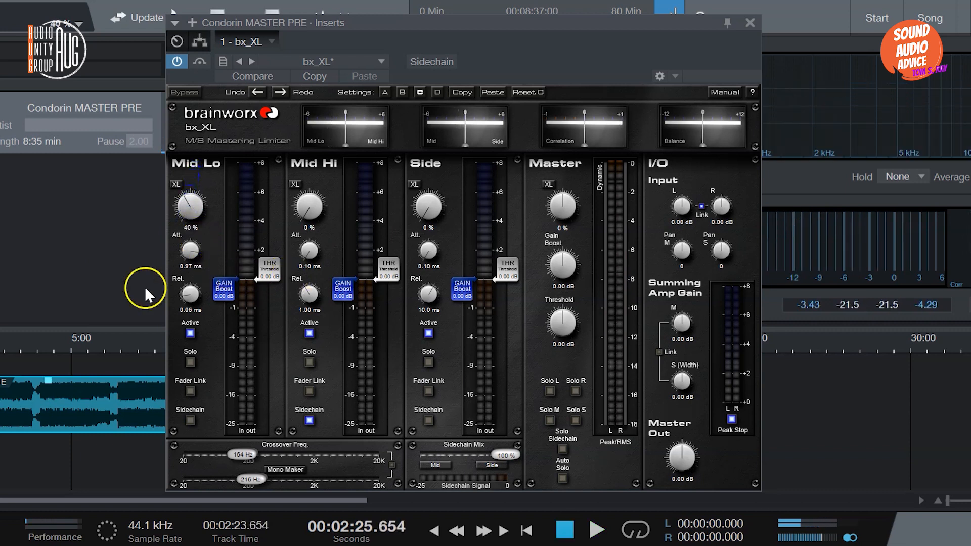
# - Play the track from about 3:11 and raise the Mid Hi XL amount to 62 %
pyautogui.click(10, 351)
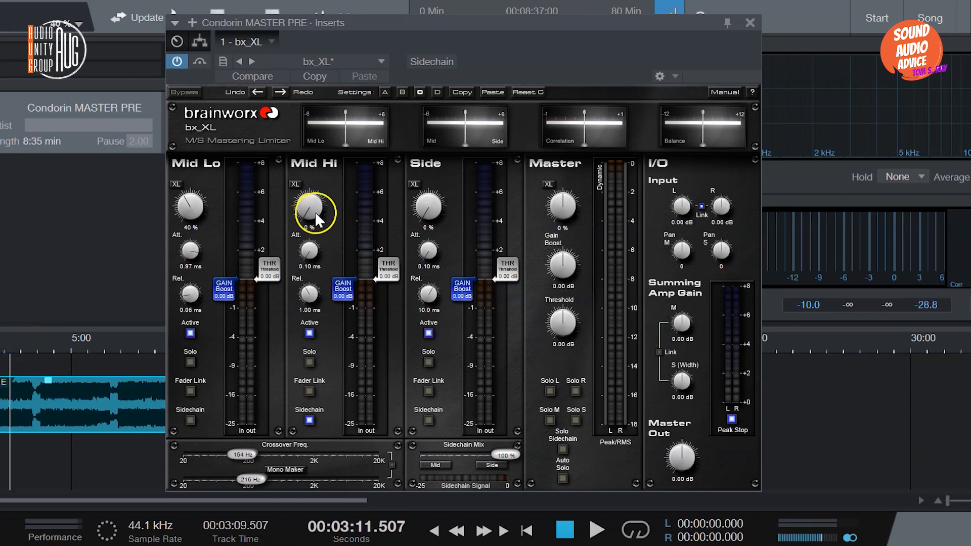
pyautogui.press('space')
pyautogui.moveTo(314, 211); pyautogui.dragTo(307, 210)
pyautogui.moveTo(313, 237); pyautogui.dragTo(317, 169)
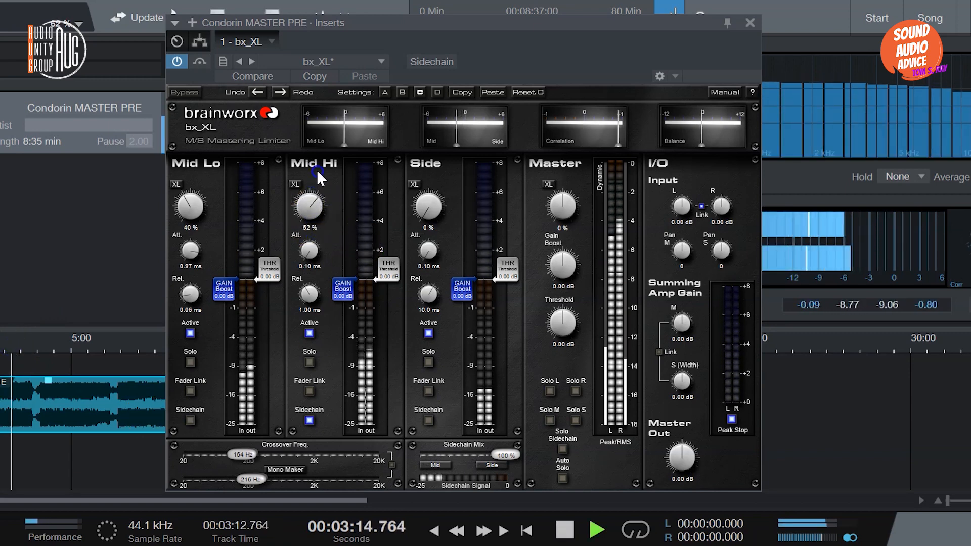
pyautogui.press('space')
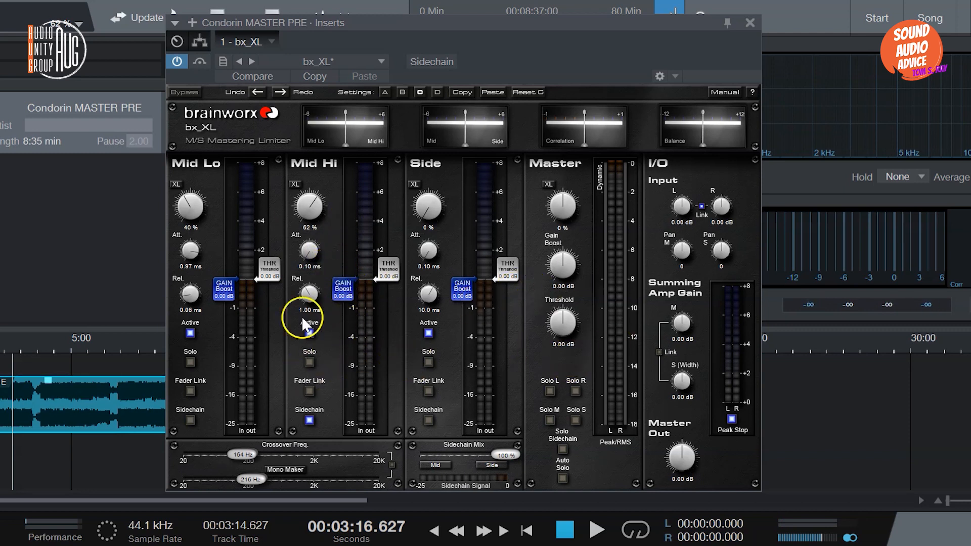
# - Set the Mid Lo gain boost to 2.52 dB and threshold to -1.90 dB, and the Mid Hi gain boost to 0.48 dB, checking by playback
pyautogui.moveTo(214, 293); pyautogui.dragTo(229, 244)
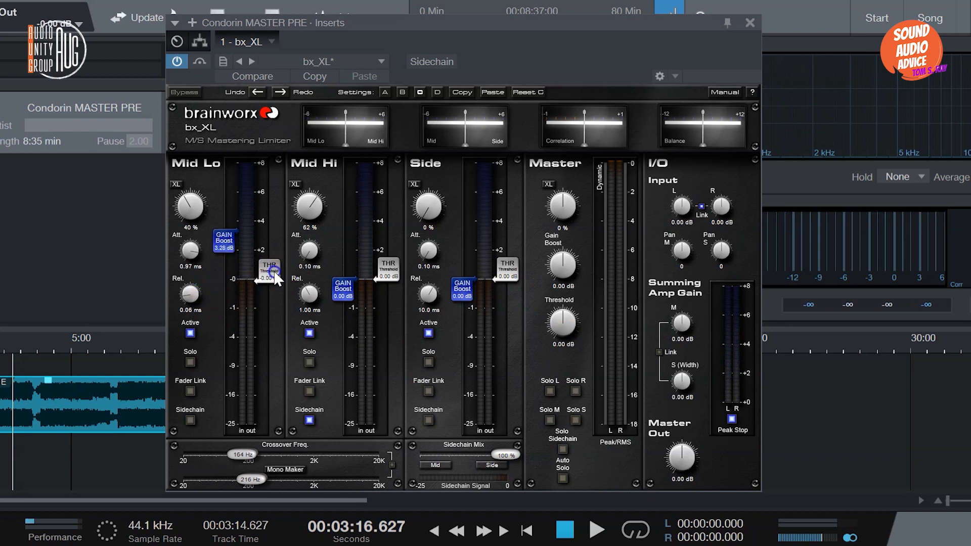
pyautogui.moveTo(272, 270); pyautogui.dragTo(270, 306)
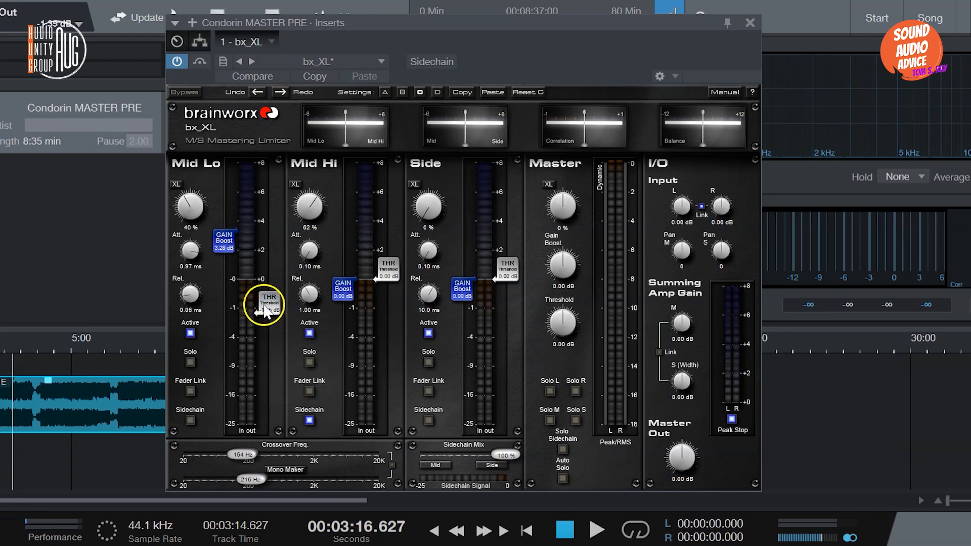
pyautogui.moveTo(230, 248)
pyautogui.mouseDown()
pyautogui.moveTo(228, 279)
pyautogui.moveTo(232, 247)
pyautogui.mouseUp()
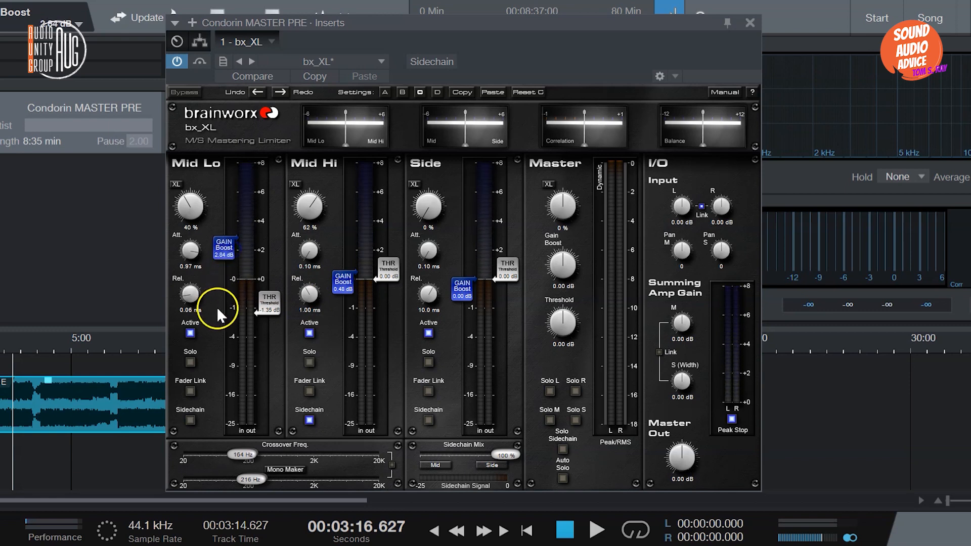
pyautogui.moveTo(270, 303); pyautogui.dragTo(271, 310)
pyautogui.press('space')
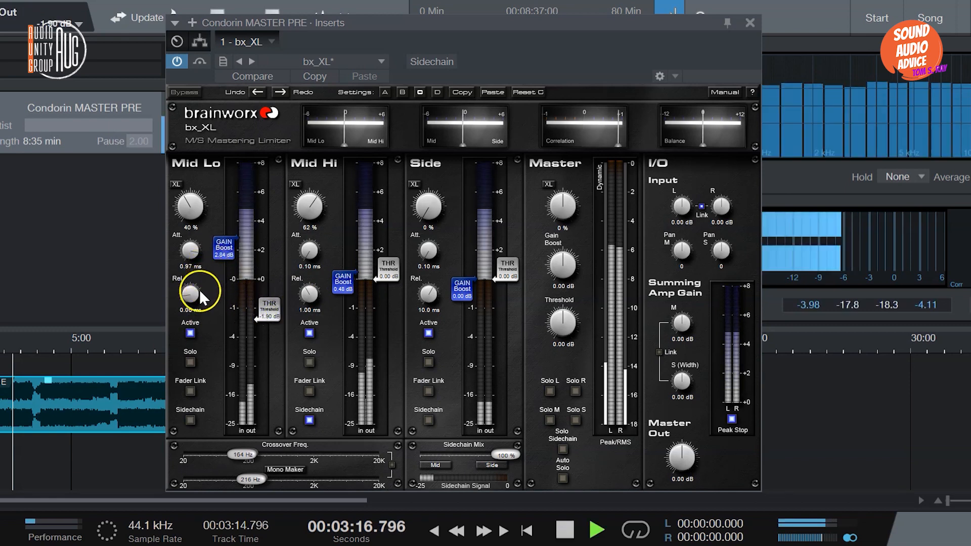
pyautogui.moveTo(232, 248); pyautogui.dragTo(232, 251)
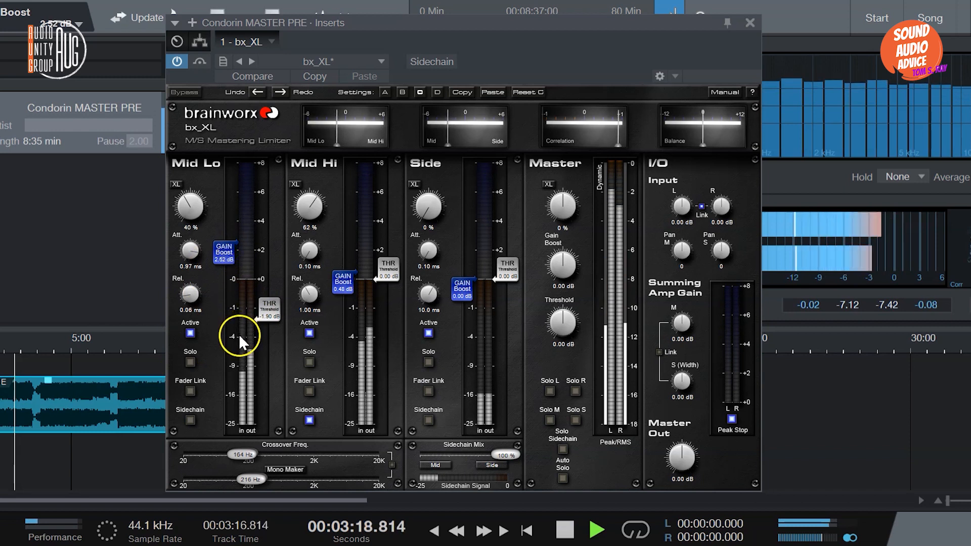
pyautogui.moveTo(269, 310); pyautogui.dragTo(268, 311)
# - Deactivate and reactivate the Mid Lo band during playback to compare the sound with and without its limiting
pyautogui.click(189, 331)
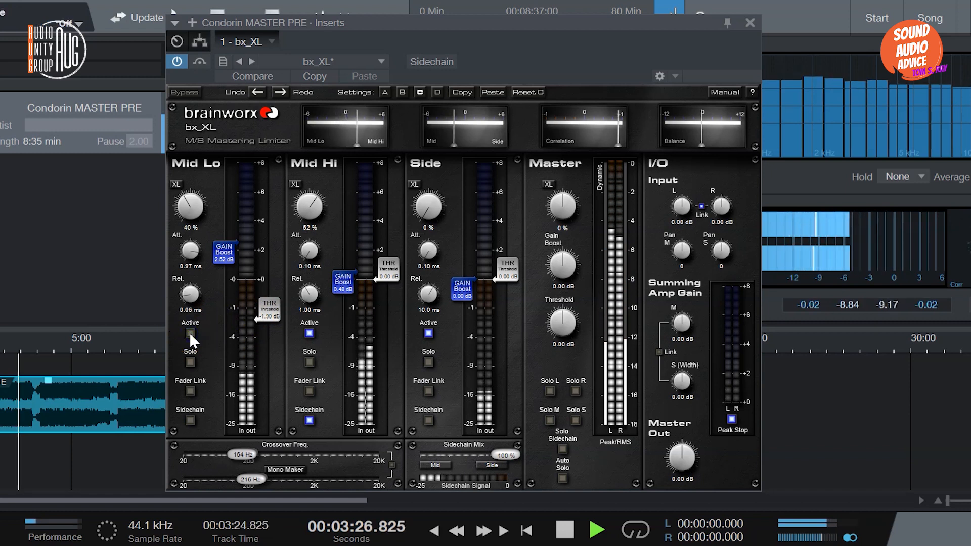
pyautogui.click(190, 333)
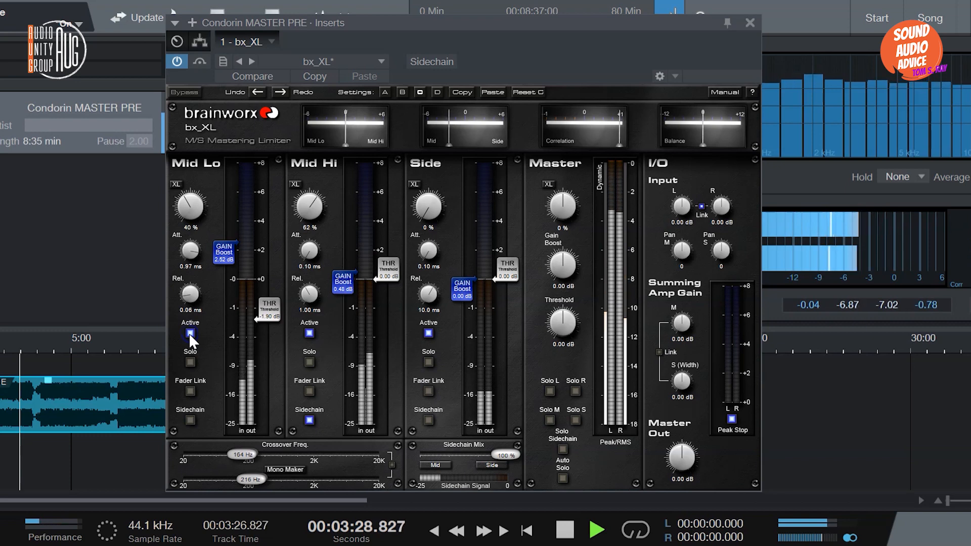
# - Stop playback and set the Mid Lo threshold to -1.54 dB and the Side threshold to -2.76 dB
pyautogui.press('space')
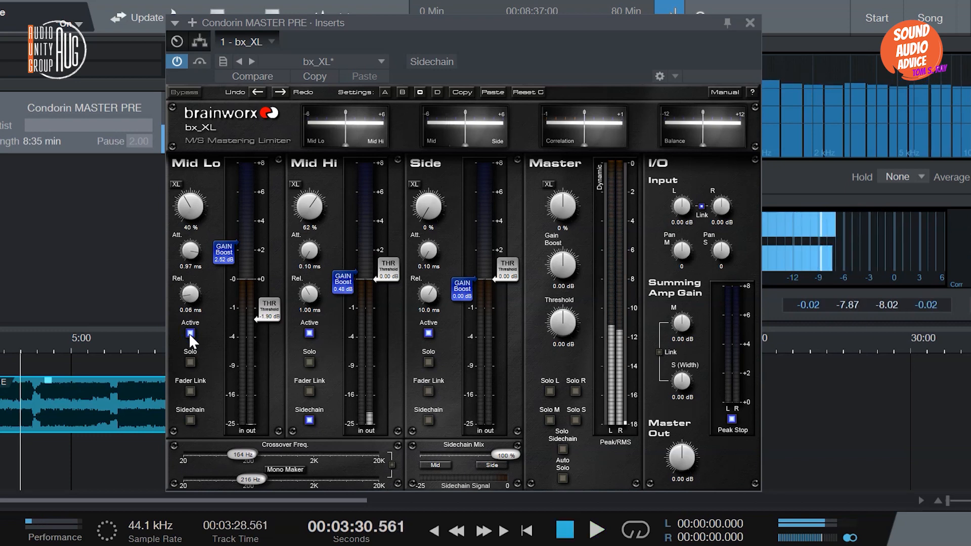
pyautogui.moveTo(275, 310); pyautogui.dragTo(276, 306)
pyautogui.moveTo(508, 273); pyautogui.dragTo(507, 316)
pyautogui.click(463, 293)
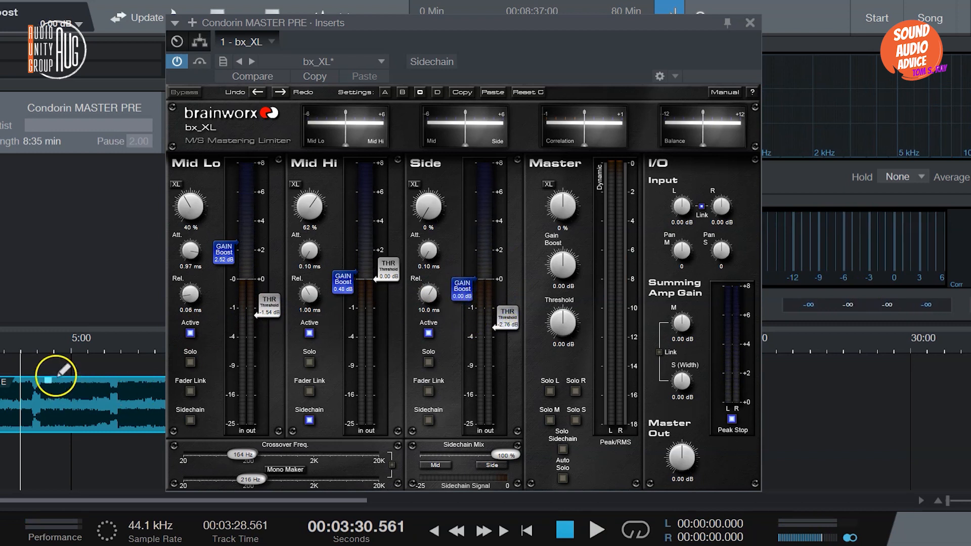
# - Play from about 3:05 and set the Side XL to 42 %, gain boost to 3.72 dB and release to 21.1 ms, then stop playback
pyautogui.click(7, 349)
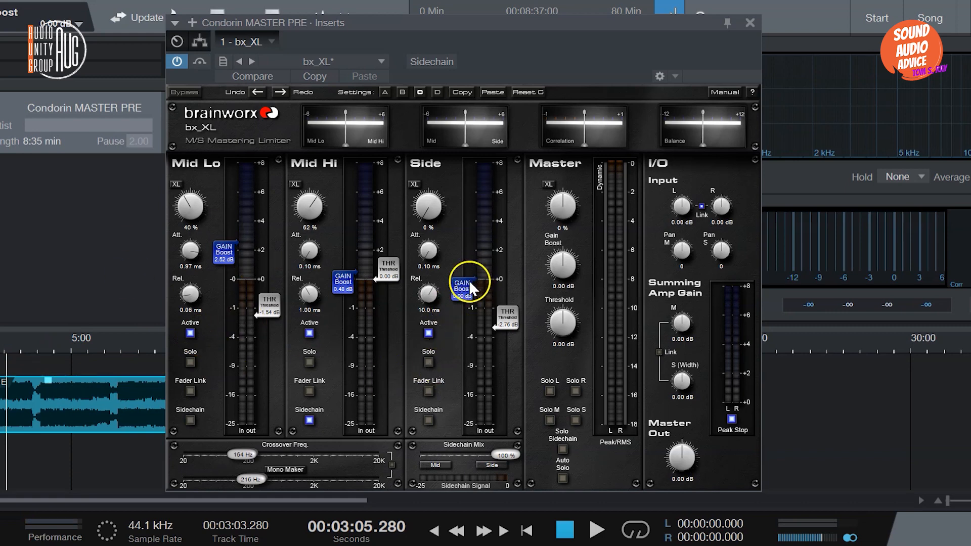
pyautogui.press('space')
pyautogui.moveTo(462, 290); pyautogui.dragTo(426, 175)
pyautogui.moveTo(461, 226); pyautogui.dragTo(461, 237)
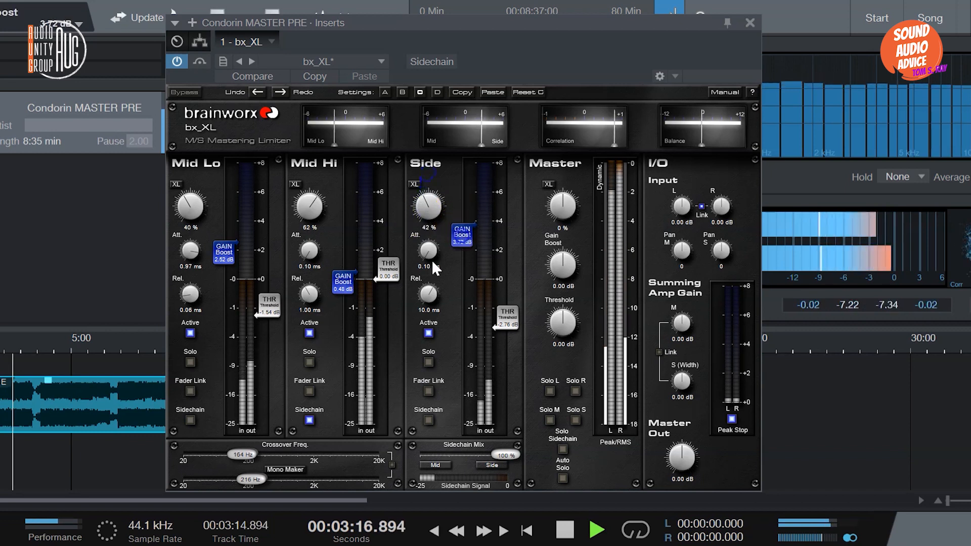
pyautogui.moveTo(427, 294); pyautogui.dragTo(431, 284)
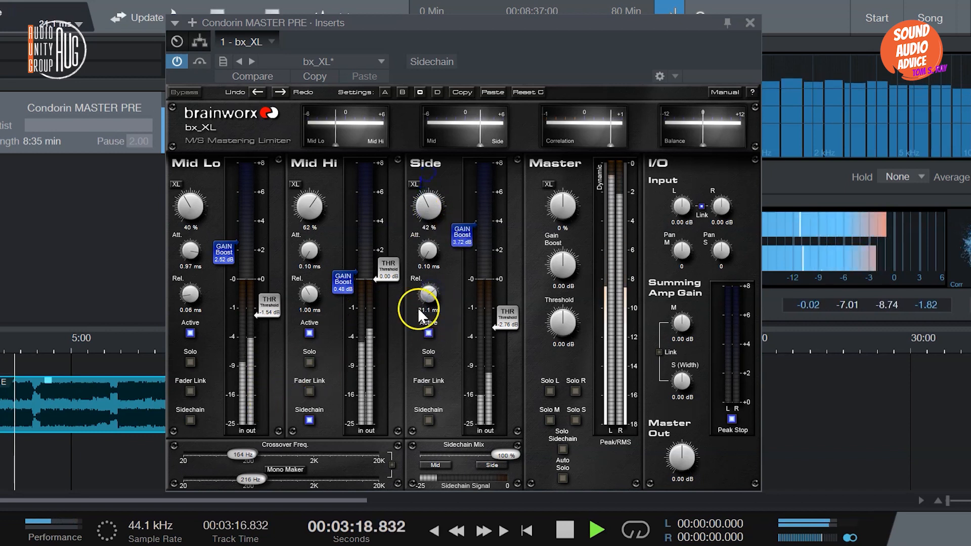
pyautogui.press('space')
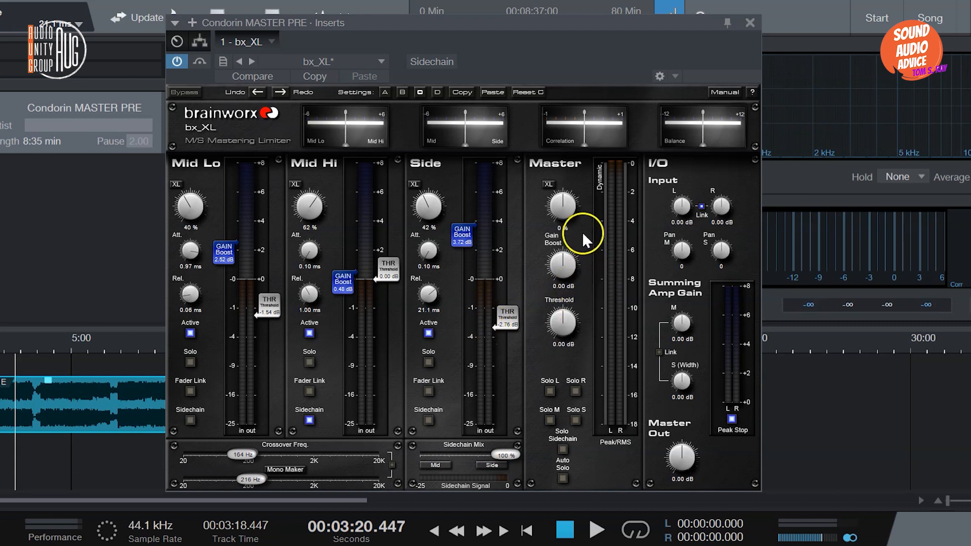
# - Set the Master XL to 12 %, gain boost to 0.80 dB and threshold to -1.92 dB
pyautogui.moveTo(563, 203); pyautogui.dragTo(562, 199)
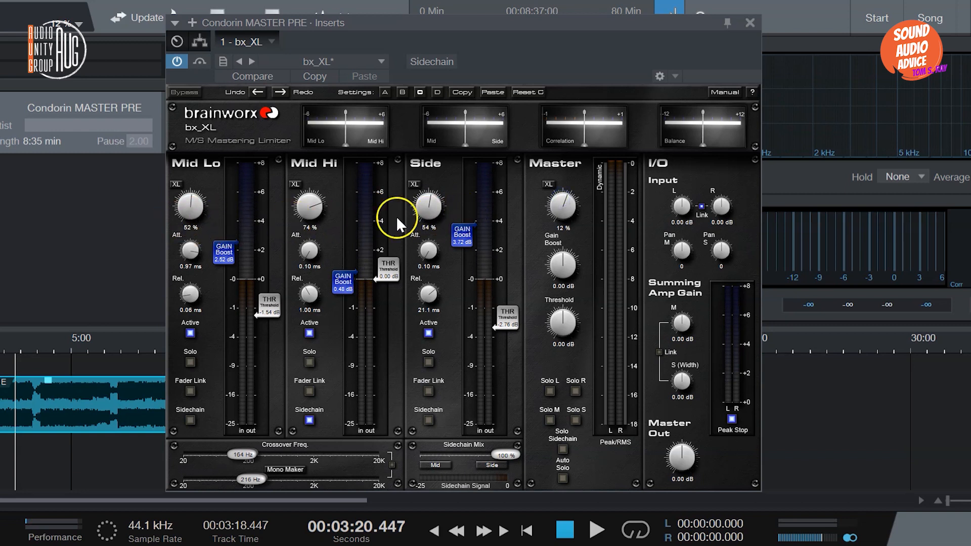
pyautogui.moveTo(567, 270); pyautogui.dragTo(566, 271)
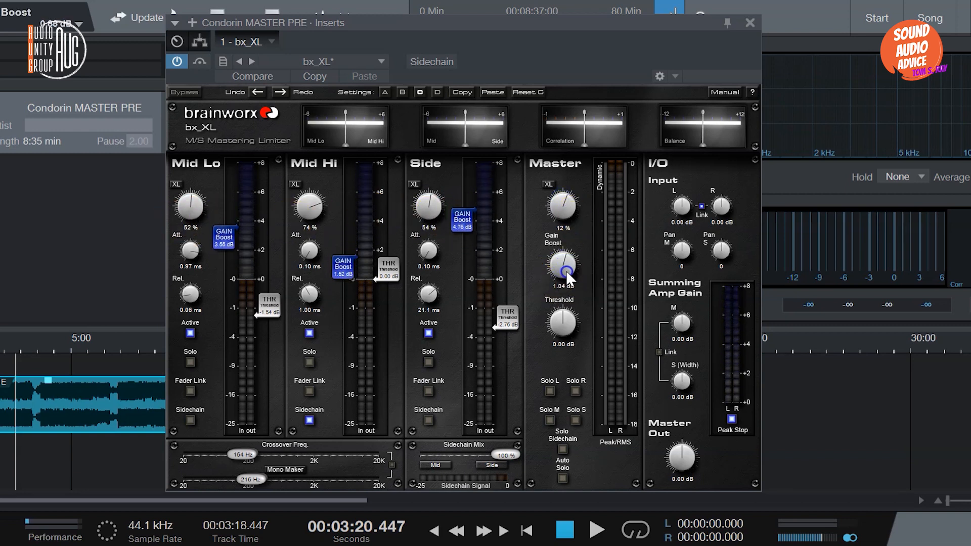
pyautogui.moveTo(555, 325)
pyautogui.mouseDown()
pyautogui.moveTo(558, 311)
pyautogui.moveTo(556, 335)
pyautogui.mouseUp()
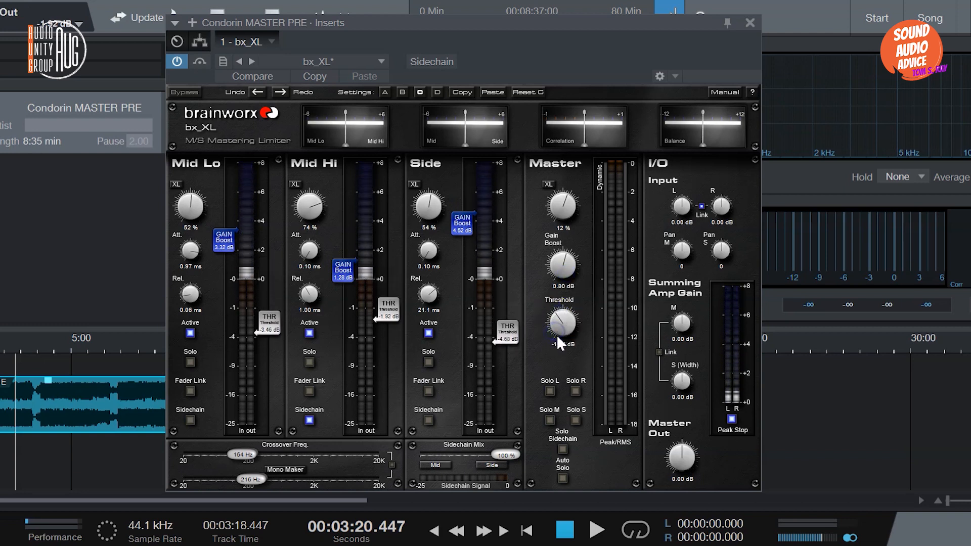
pyautogui.click(667, 450)
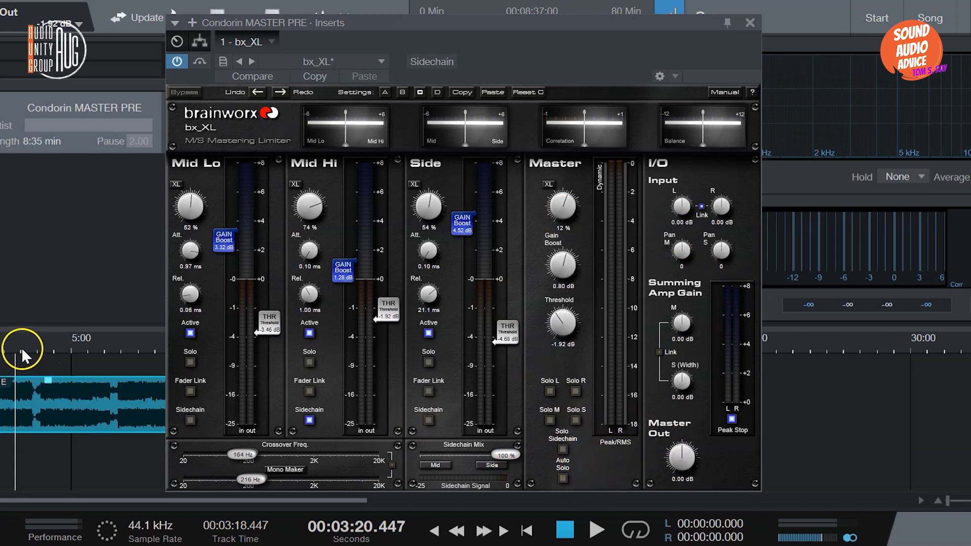
# - Set the linked input gains to -1.00 dB, testing by playback from about 4:40, and set Pan M to 2 and Pan S to 3
pyautogui.click(44, 345)
pyautogui.click(59, 346)
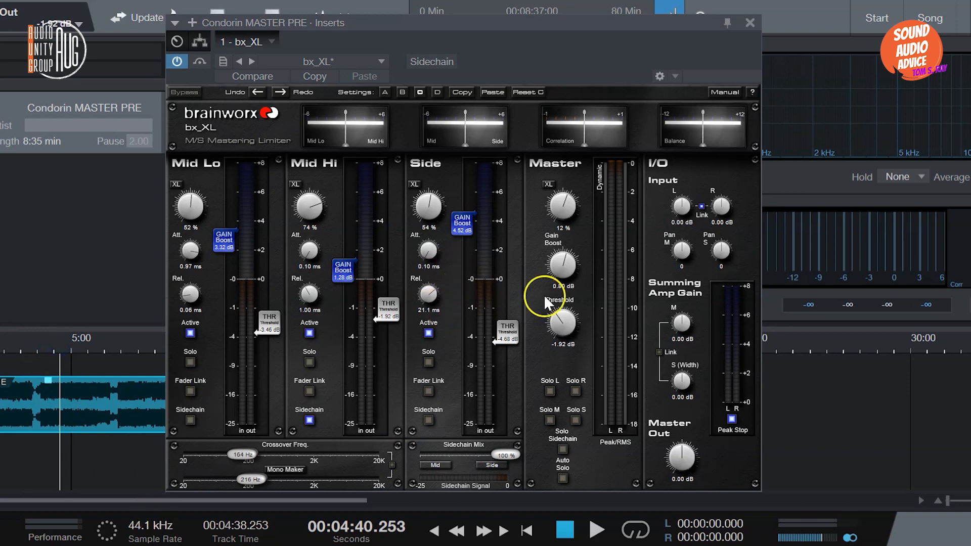
pyautogui.moveTo(683, 224); pyautogui.dragTo(681, 211)
pyautogui.press('space')
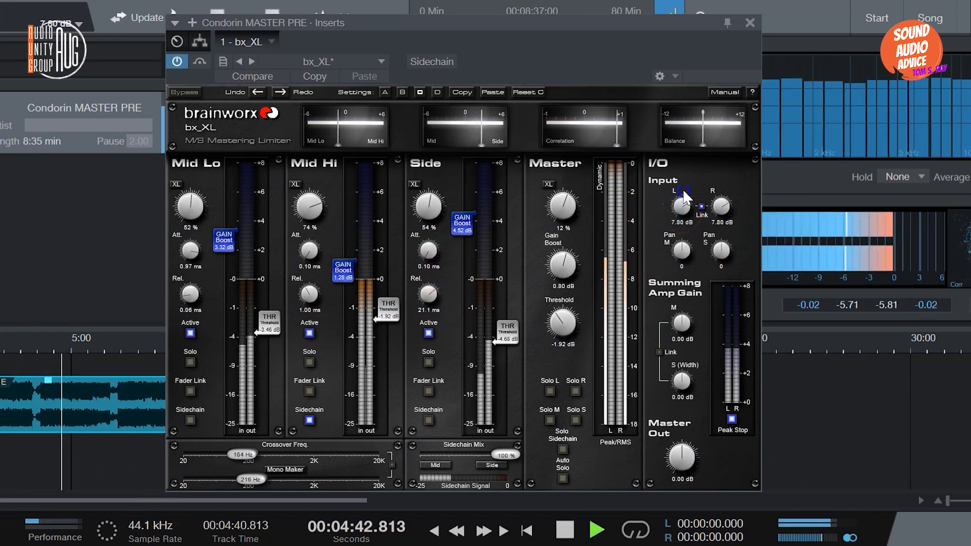
pyautogui.moveTo(680, 211)
pyautogui.mouseDown()
pyautogui.moveTo(684, 193)
pyautogui.moveTo(687, 223)
pyautogui.moveTo(690, 212)
pyautogui.mouseUp()
pyautogui.press('space')
pyautogui.moveTo(680, 256); pyautogui.dragTo(718, 246)
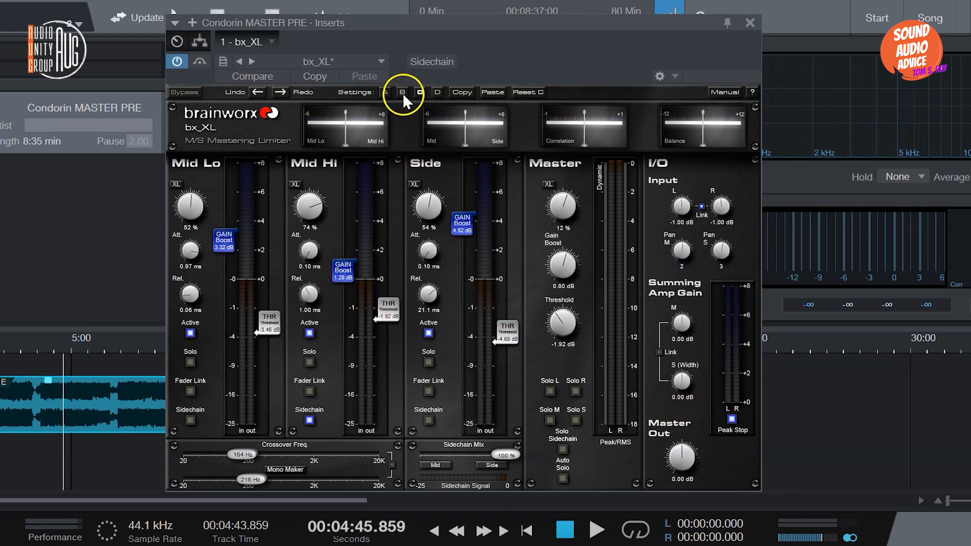
# - Recall settings slot A and place the playback position at about 6:27
pyautogui.click(386, 92)
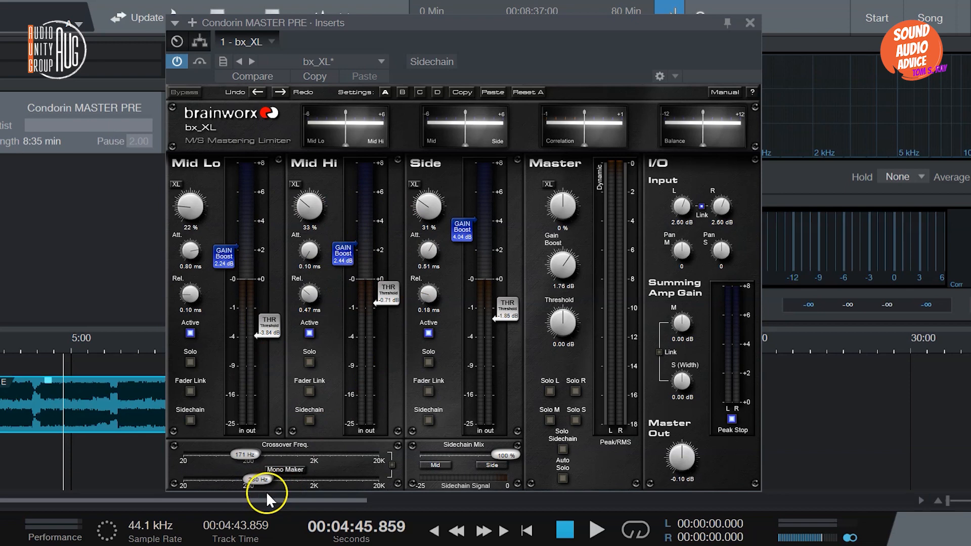
pyautogui.moveTo(466, 29); pyautogui.dragTo(471, 26)
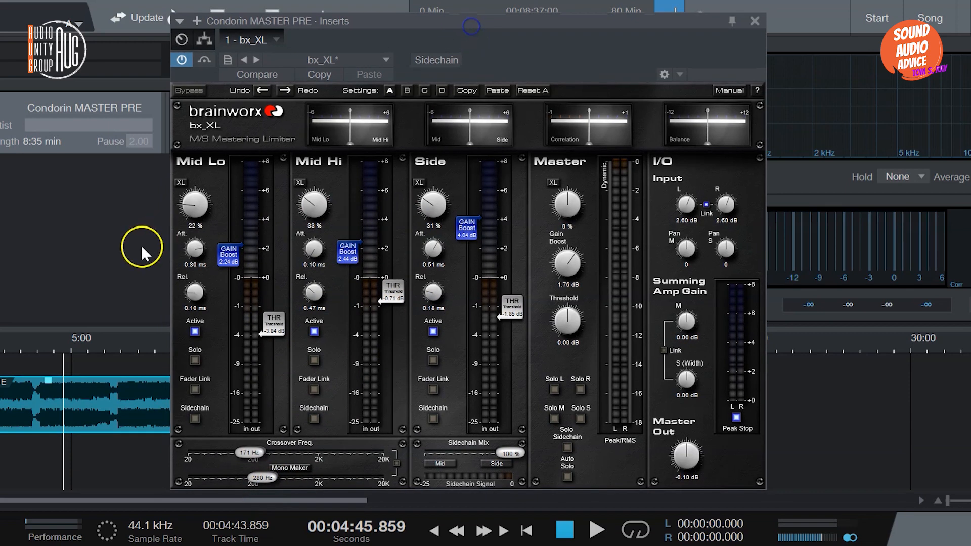
pyautogui.click(119, 343)
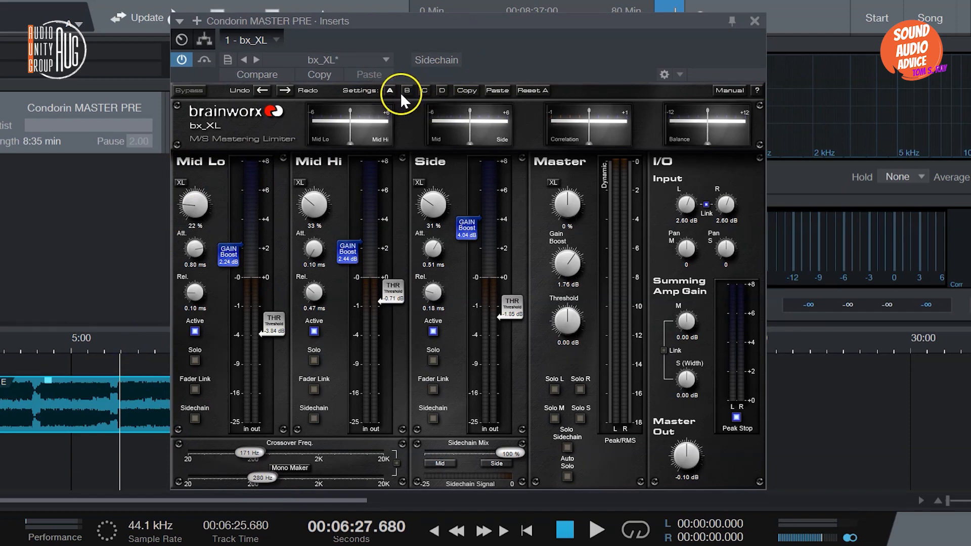
# - Compare settings A with the neutral settings D by alternating between them during playback, ending on A, and stop the track
pyautogui.click(442, 90)
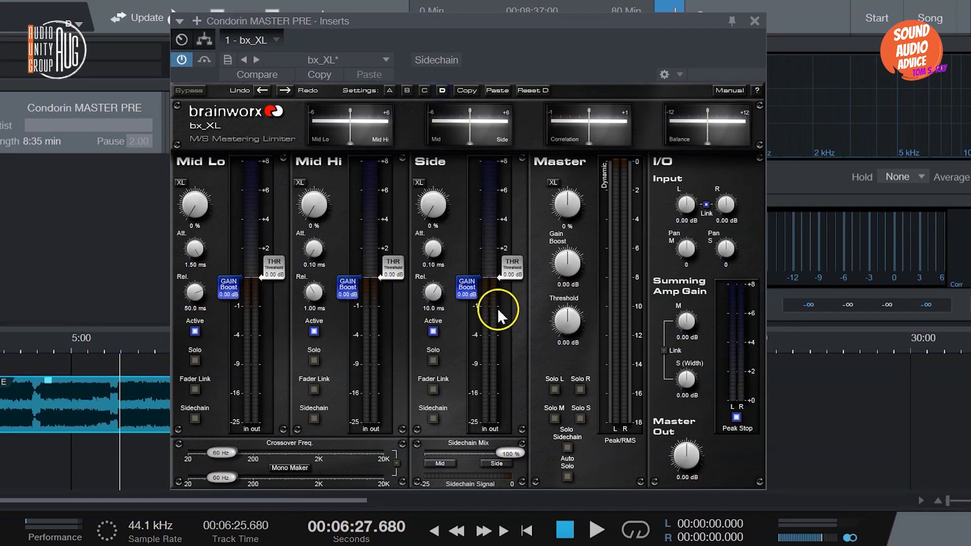
pyautogui.click(390, 91)
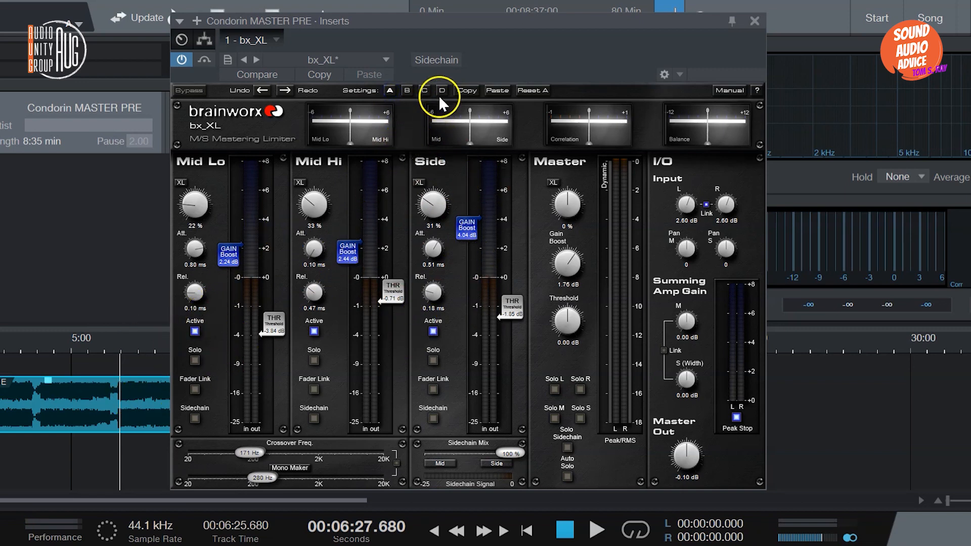
pyautogui.press('space')
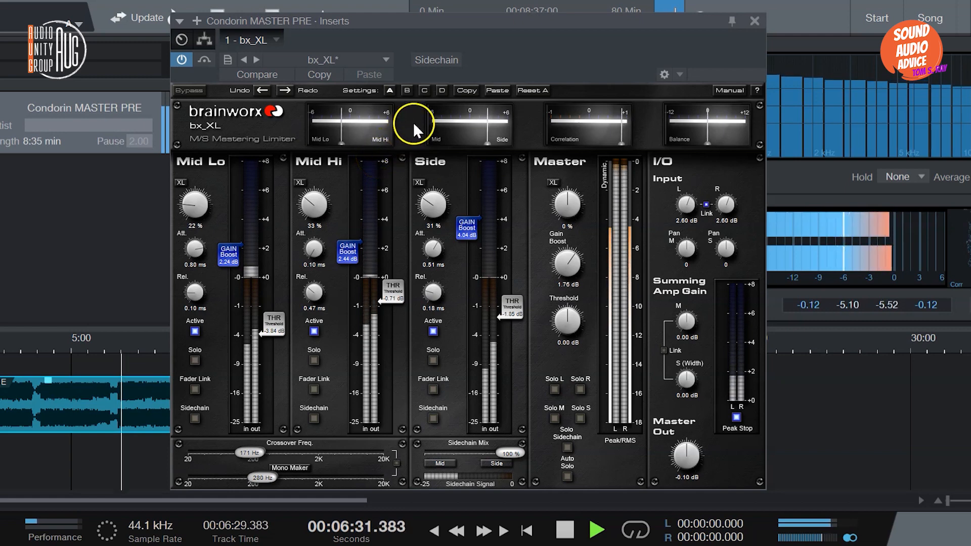
pyautogui.click(441, 90)
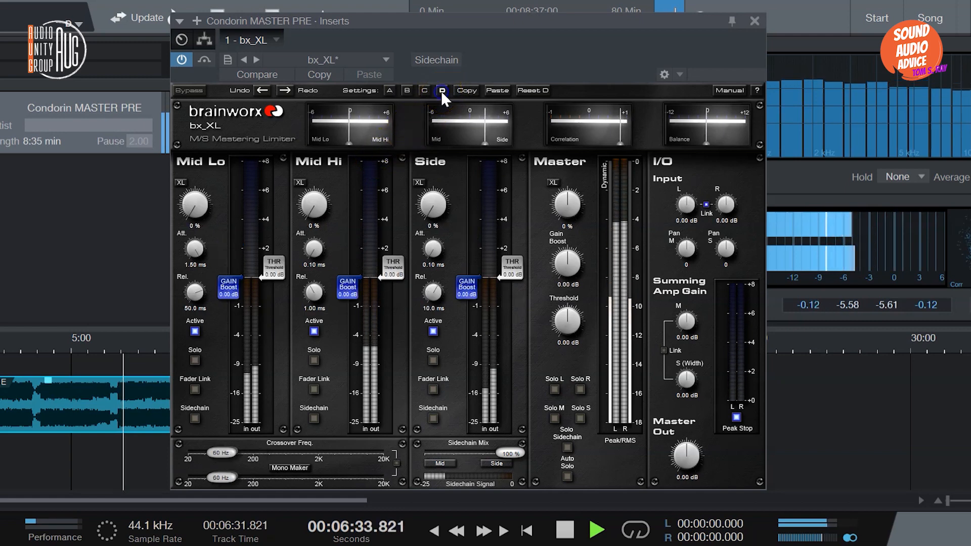
pyautogui.click(389, 90)
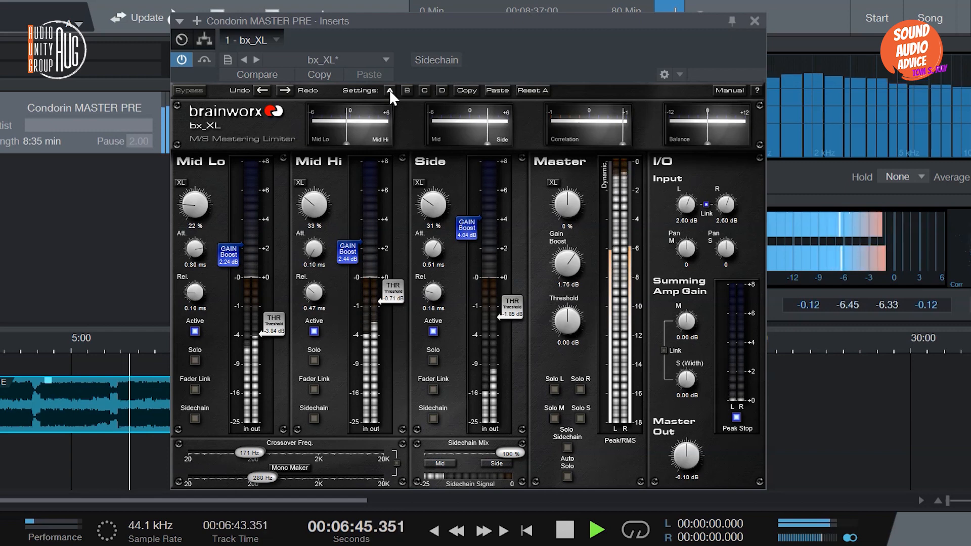
pyautogui.click(443, 90)
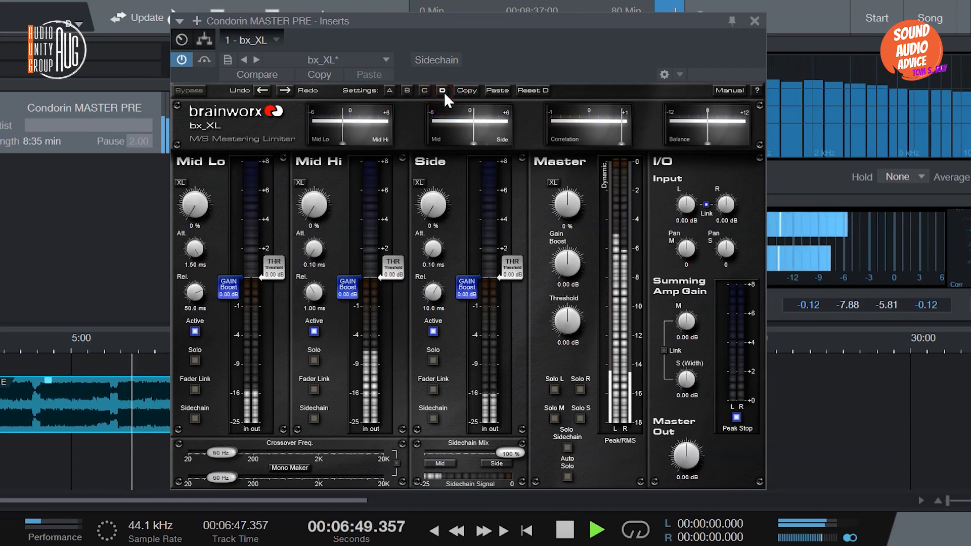
pyautogui.click(389, 91)
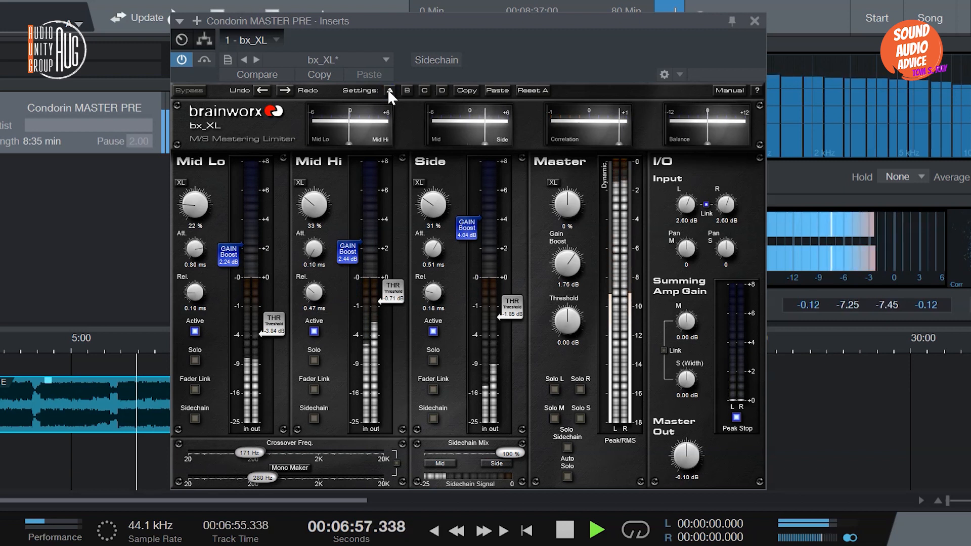
pyautogui.press('space')
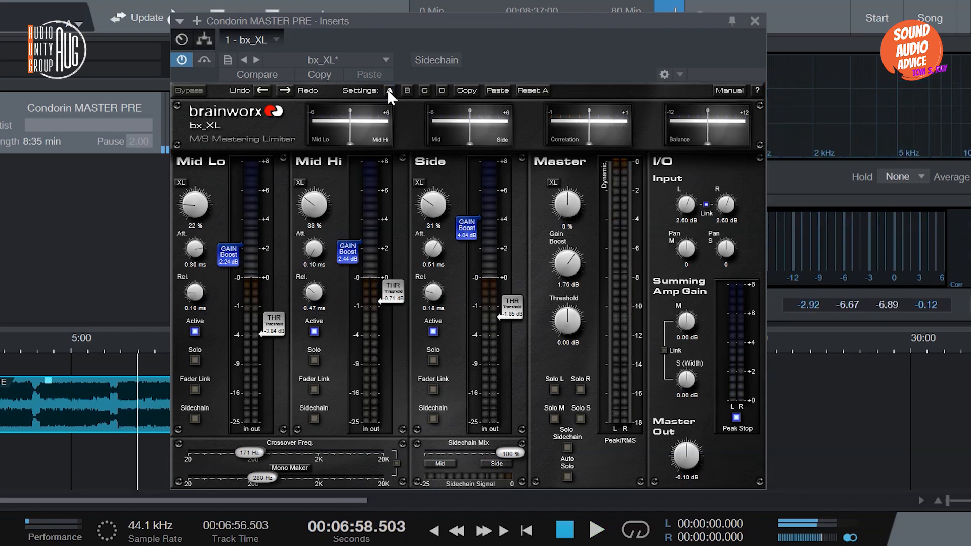